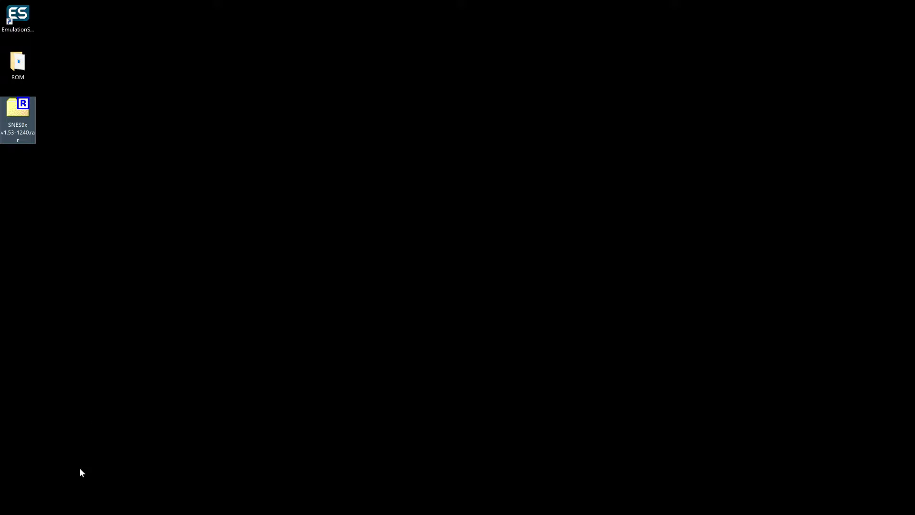
Open File Explorer and navigate to C:\Users\droid\.emulationstation\roms.
{"action": "left_click", "coordinate": [121, 431]}
{"action": "key", "text": "super+e"}
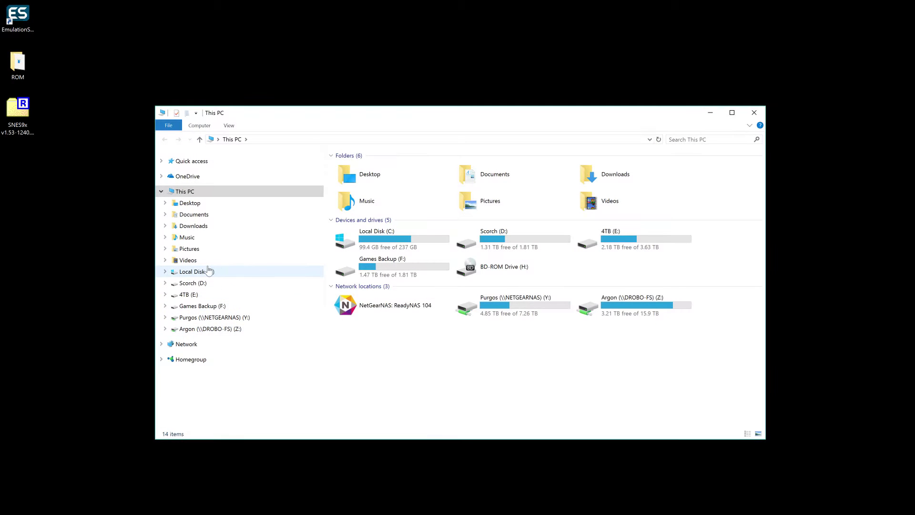
{"action": "left_click", "coordinate": [243, 272]}
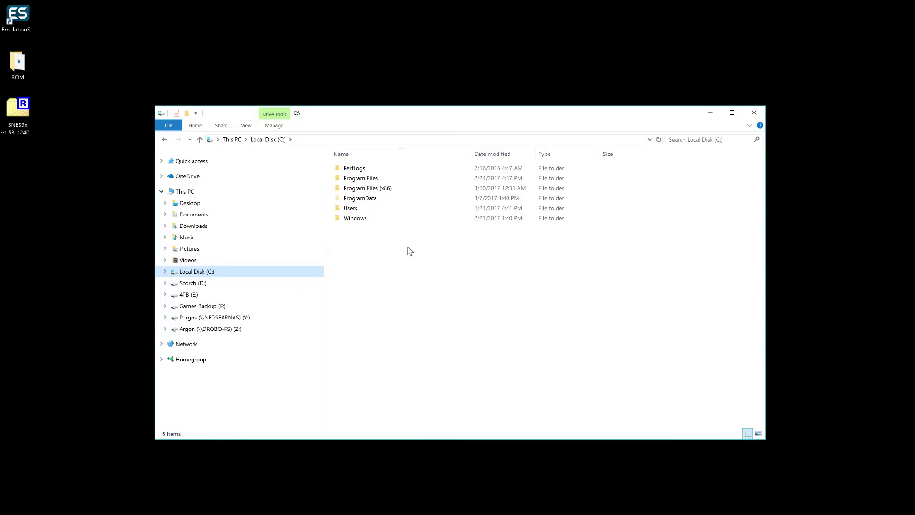
{"action": "double_click", "coordinate": [368, 210]}
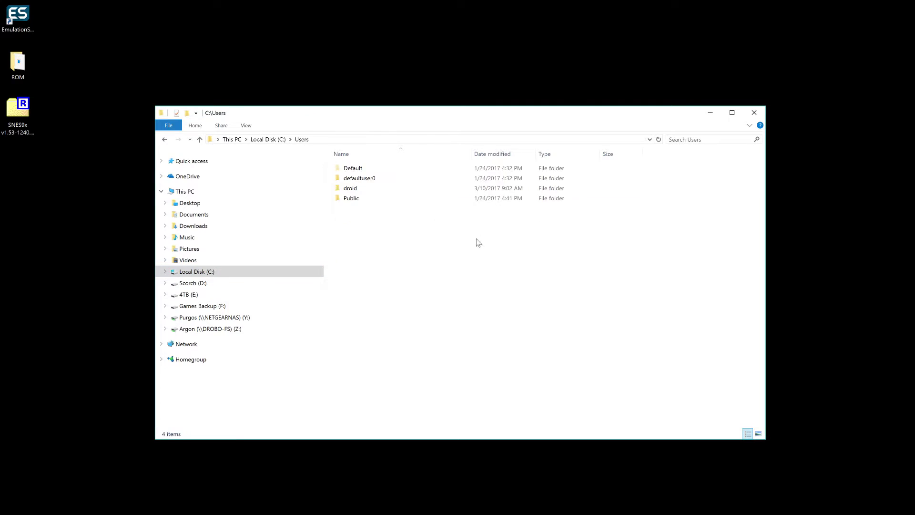
{"action": "double_click", "coordinate": [363, 188]}
{"action": "double_click", "coordinate": [373, 170]}
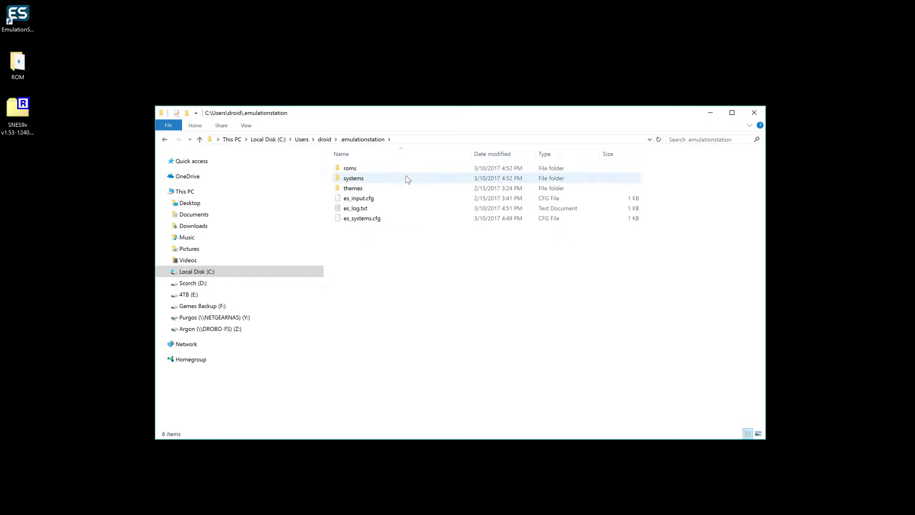
{"action": "double_click", "coordinate": [373, 171]}
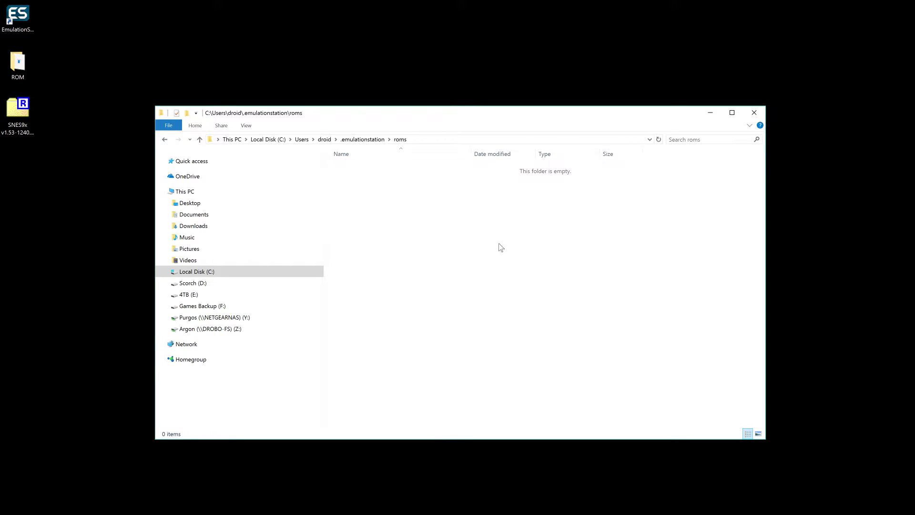
Create a new folder named snes inside roms and open it.
{"action": "right_click", "coordinate": [410, 216]}
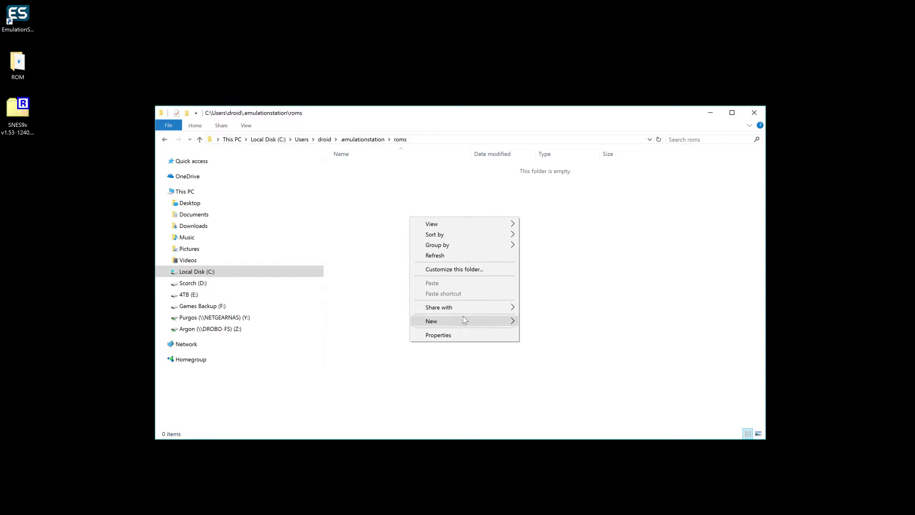
{"action": "mouse_move", "coordinate": [462, 316]}
{"action": "left_click", "coordinate": [546, 320]}
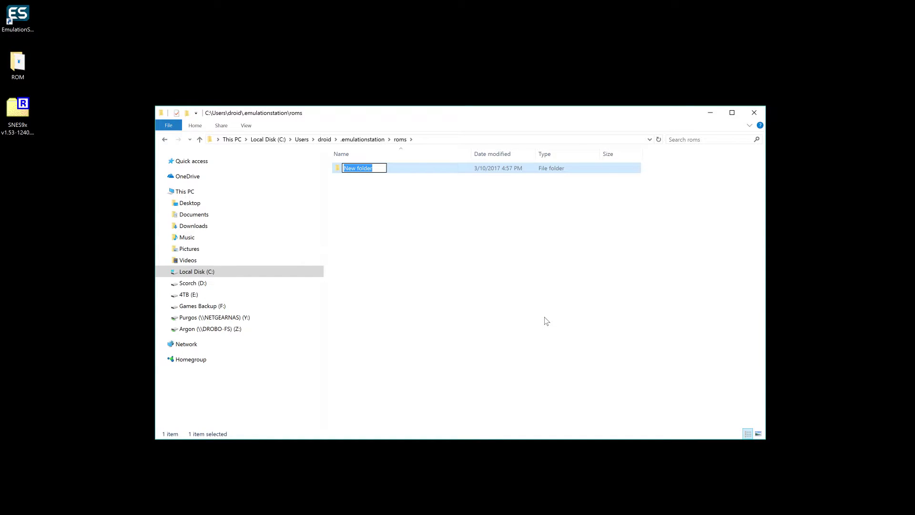
{"action": "type", "text": "snes"}
{"action": "key", "text": "Return"}
{"action": "double_click", "coordinate": [380, 172]}
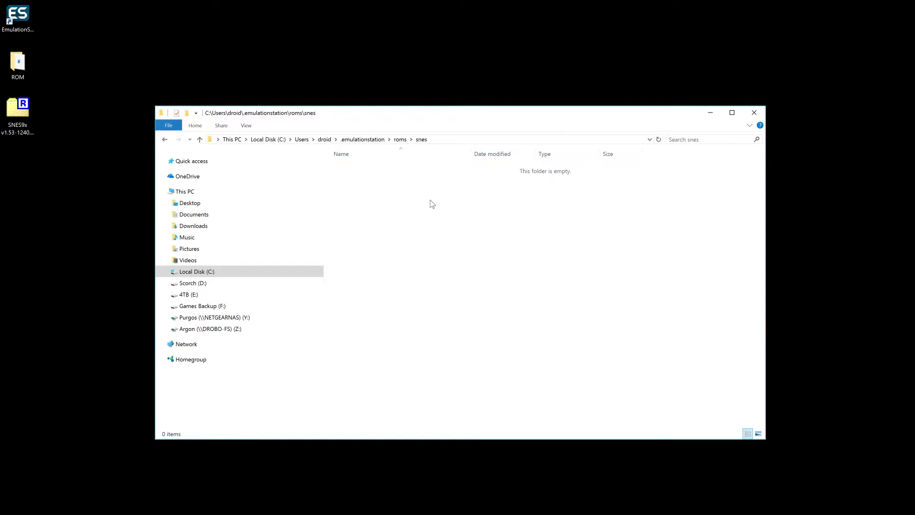
Paste Super Mario World (U) [!].smc from the desktop ROM folder into roms\snes, then close the ROM window.
{"action": "double_click", "coordinate": [24, 71]}
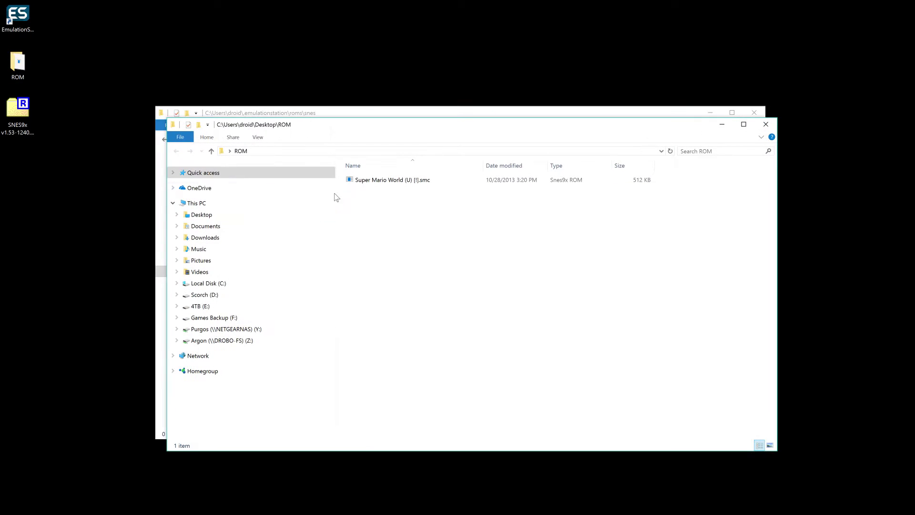
{"action": "left_click", "coordinate": [364, 181]}
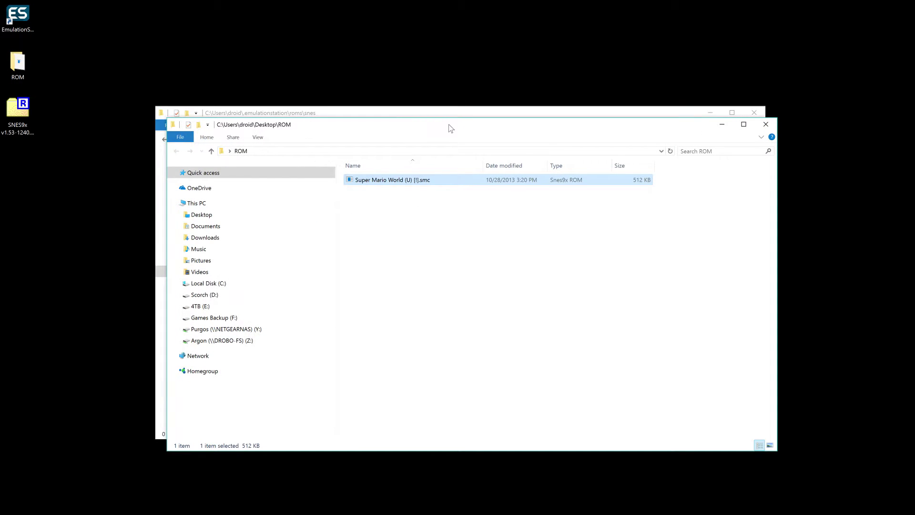
{"action": "left_click_drag", "start_coordinate": [449, 127], "coordinate": [526, 225]}
{"action": "left_click", "coordinate": [456, 190]}
{"action": "key", "text": "ctrl+v"}
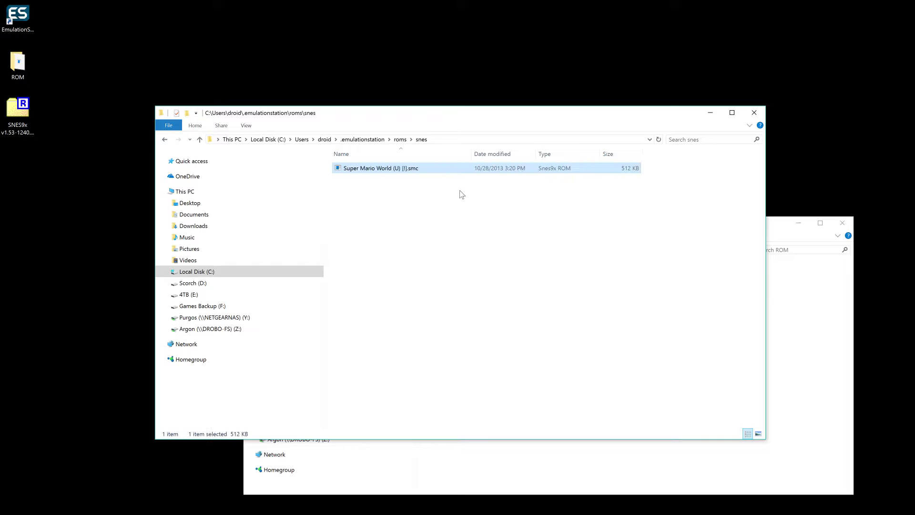
{"action": "left_click", "coordinate": [842, 223]}
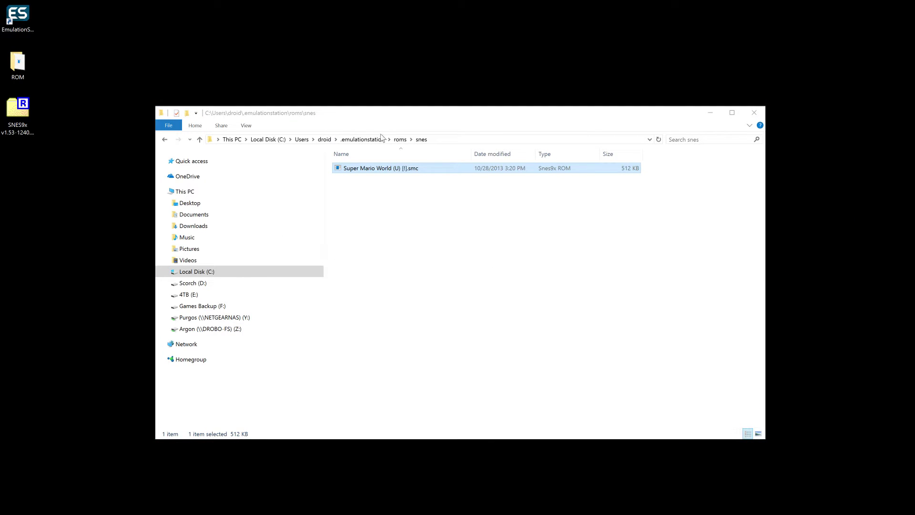
Check the empty systems folder, confirm the ROM is in roms\snes, and return to .emulationstation.
{"action": "left_click", "coordinate": [362, 139]}
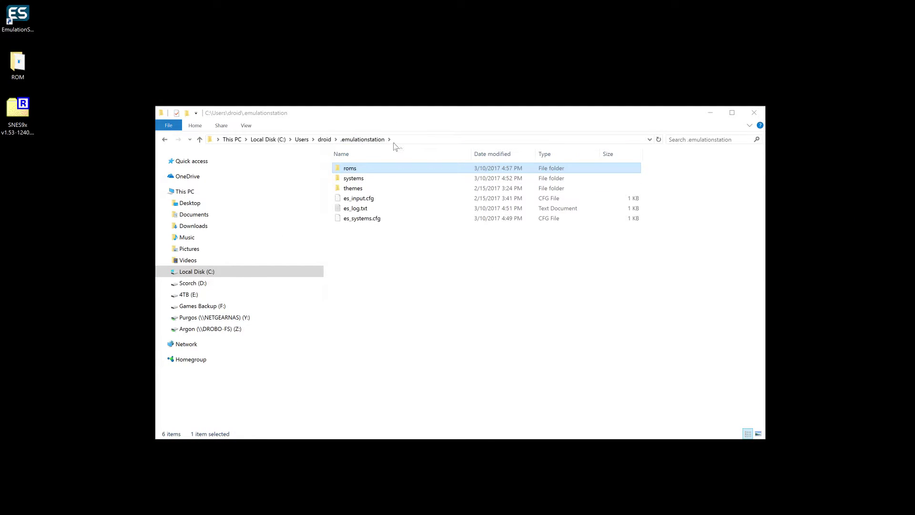
{"action": "double_click", "coordinate": [367, 178]}
{"action": "left_click", "coordinate": [375, 141]}
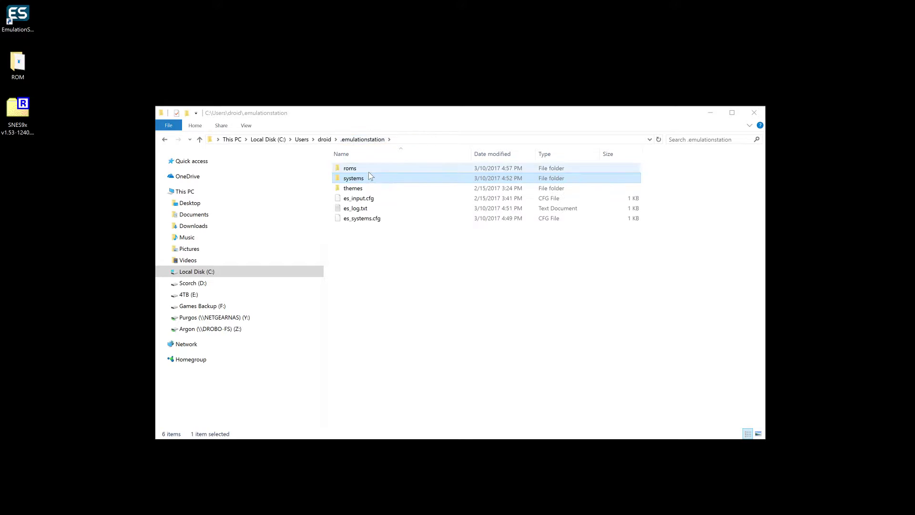
{"action": "double_click", "coordinate": [369, 171]}
{"action": "left_click", "coordinate": [376, 170]}
{"action": "double_click", "coordinate": [376, 171]}
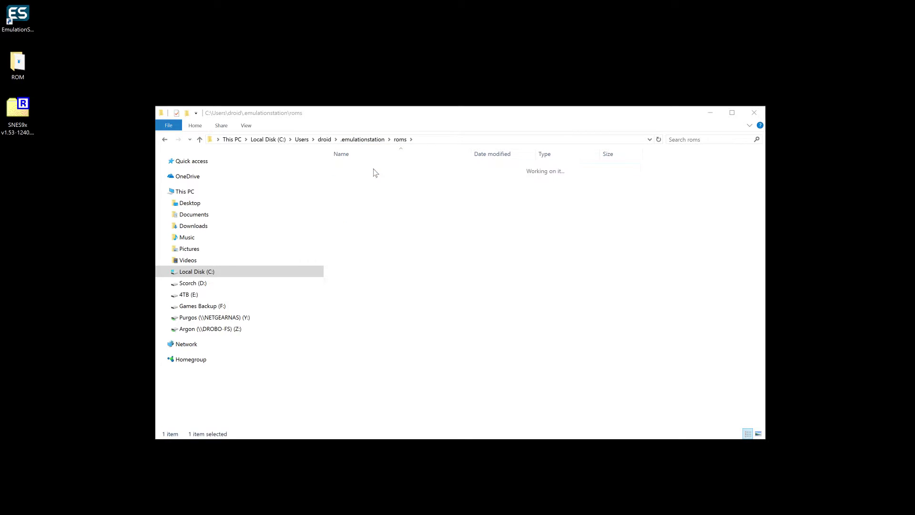
{"action": "left_click", "coordinate": [369, 142]}
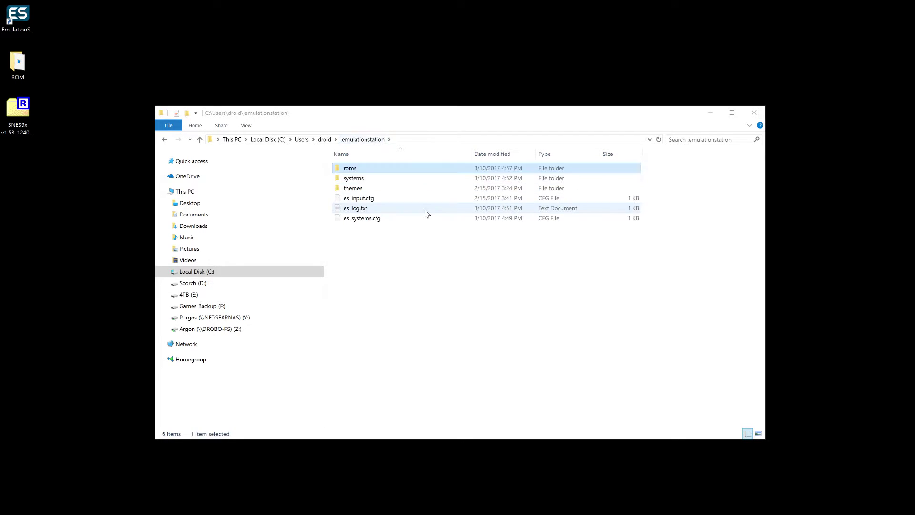
Create a snes folder in .emulationstation\systems, then open SNES9x v1.53-1240.rar in 7-Zip.
{"action": "double_click", "coordinate": [363, 182]}
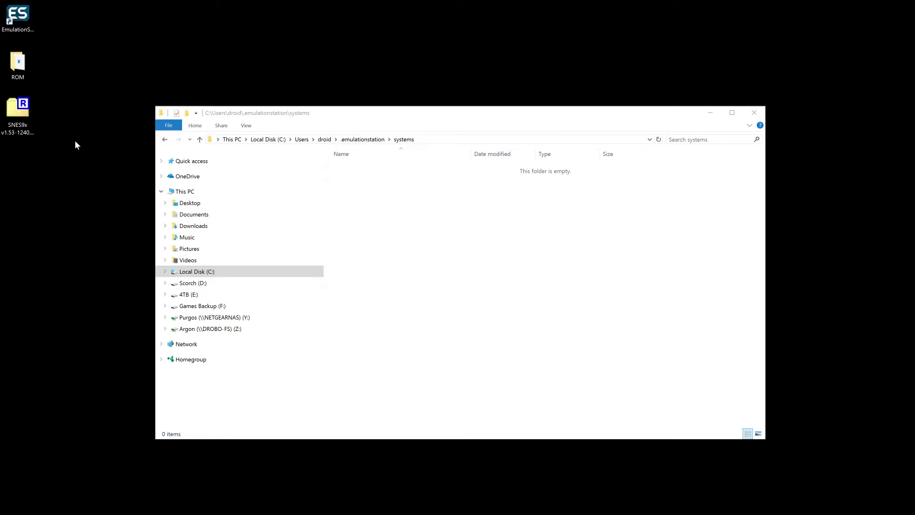
{"action": "right_click", "coordinate": [361, 209]}
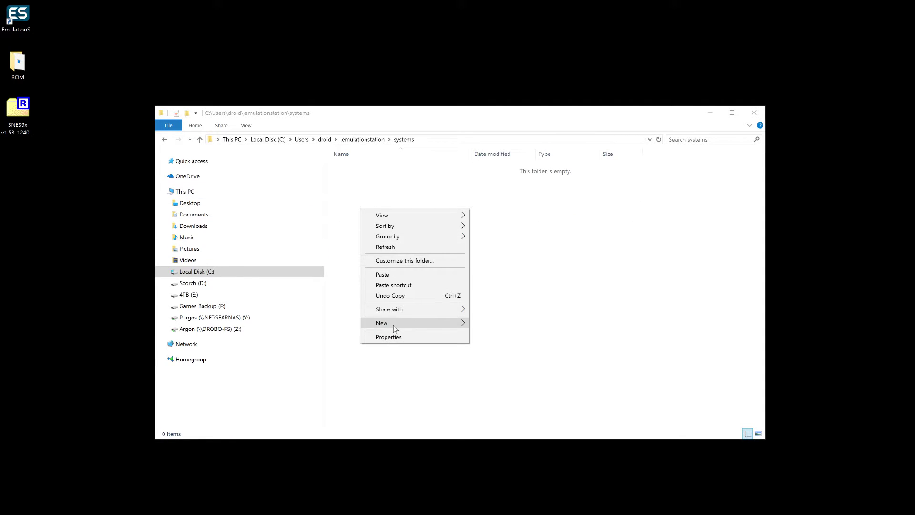
{"action": "mouse_move", "coordinate": [393, 324]}
{"action": "left_click", "coordinate": [525, 321]}
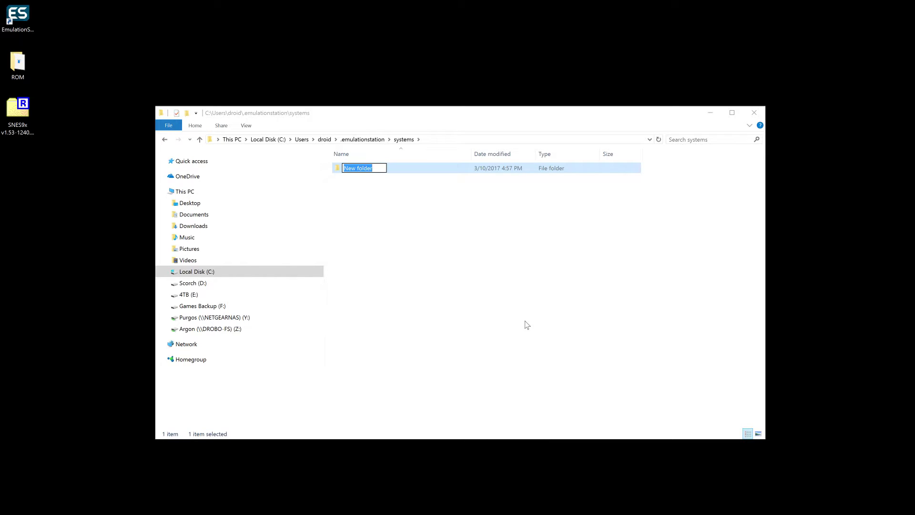
{"action": "type", "text": "snes"}
{"action": "key", "text": "Return"}
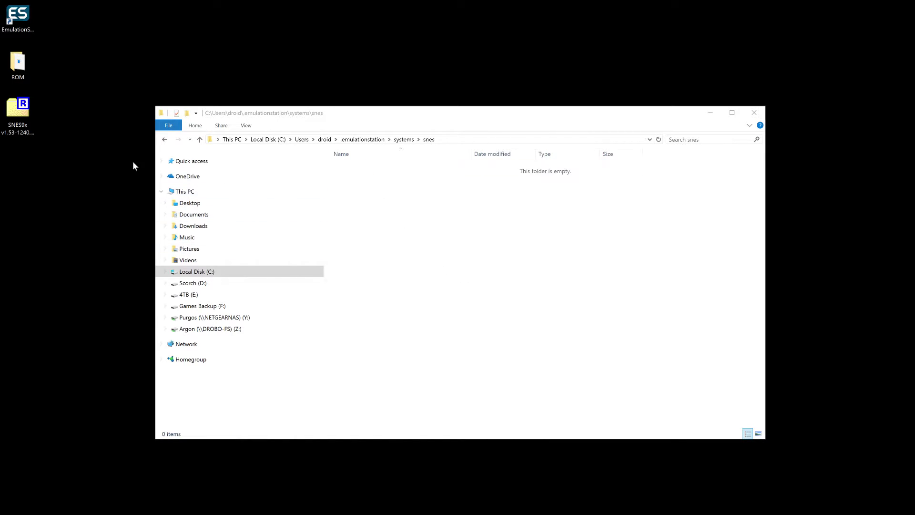
{"action": "double_click", "coordinate": [26, 123]}
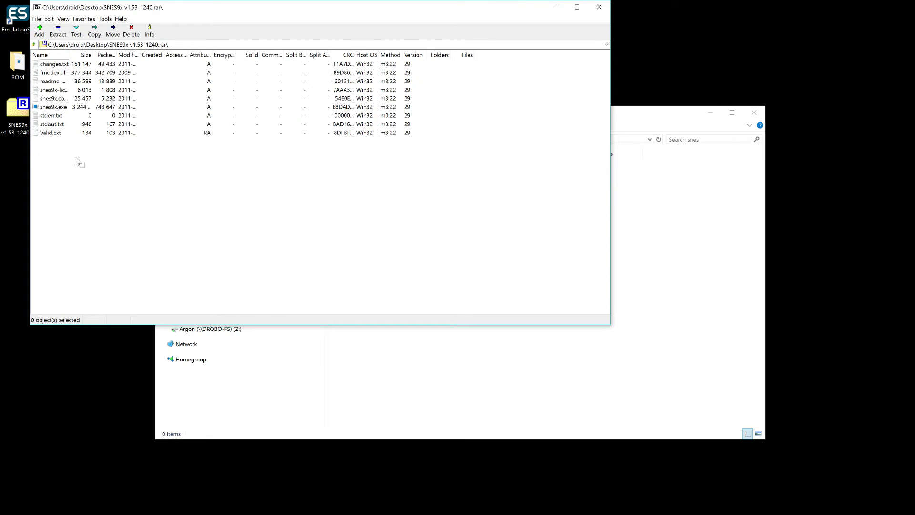
Select all nine Snes9x files in the archive and drag them into systems\snes.
{"action": "left_click_drag", "start_coordinate": [84, 167], "coordinate": [50, 64]}
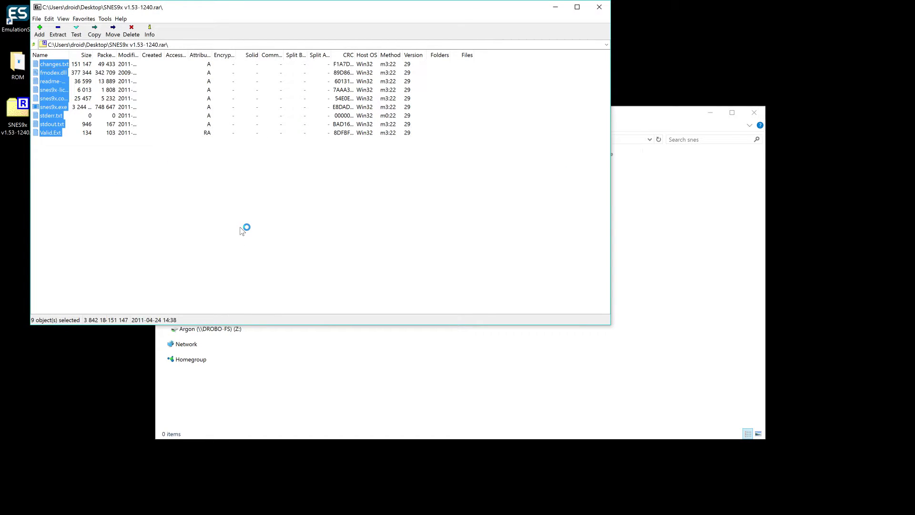
{"action": "left_click_drag", "start_coordinate": [66, 106], "coordinate": [431, 360]}
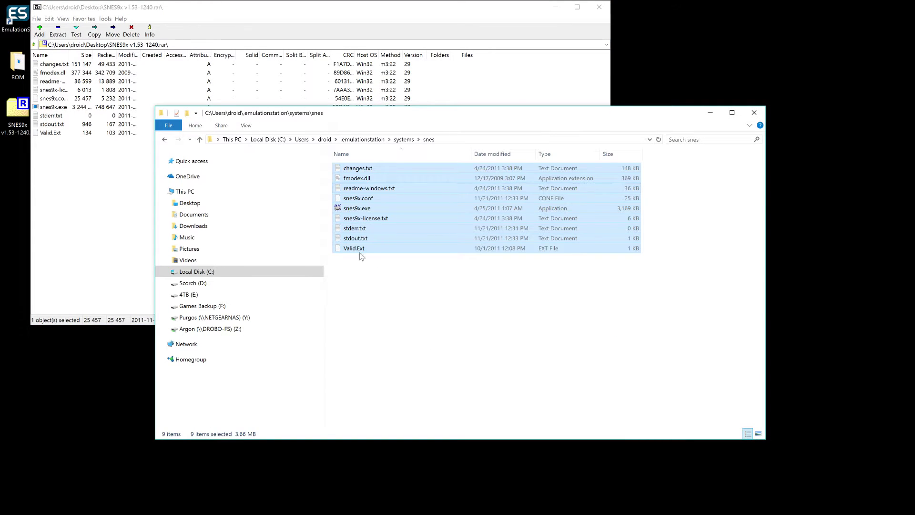
Close 7-Zip and inspect snes9x.exe in systems\snes, cancelling a rename so its name stays unchanged.
{"action": "left_click", "coordinate": [599, 7]}
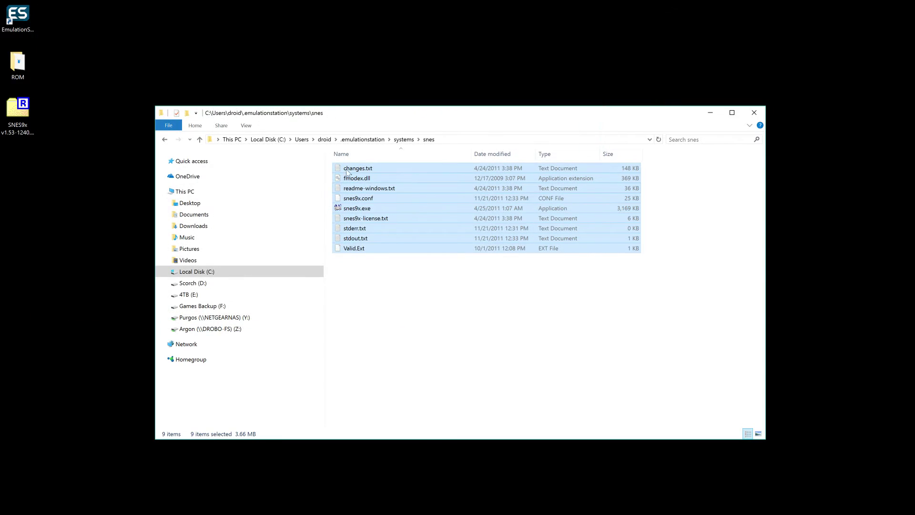
{"action": "left_click", "coordinate": [371, 139]}
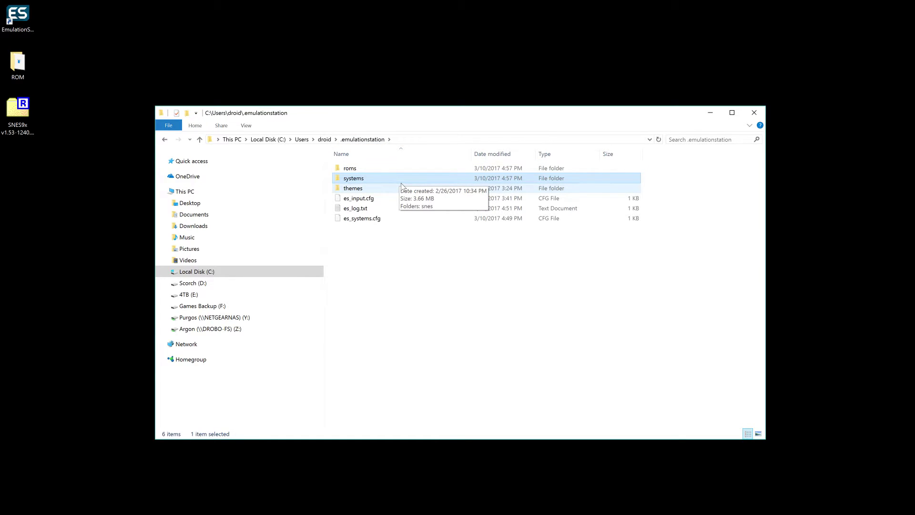
{"action": "double_click", "coordinate": [359, 183]}
{"action": "double_click", "coordinate": [356, 169]}
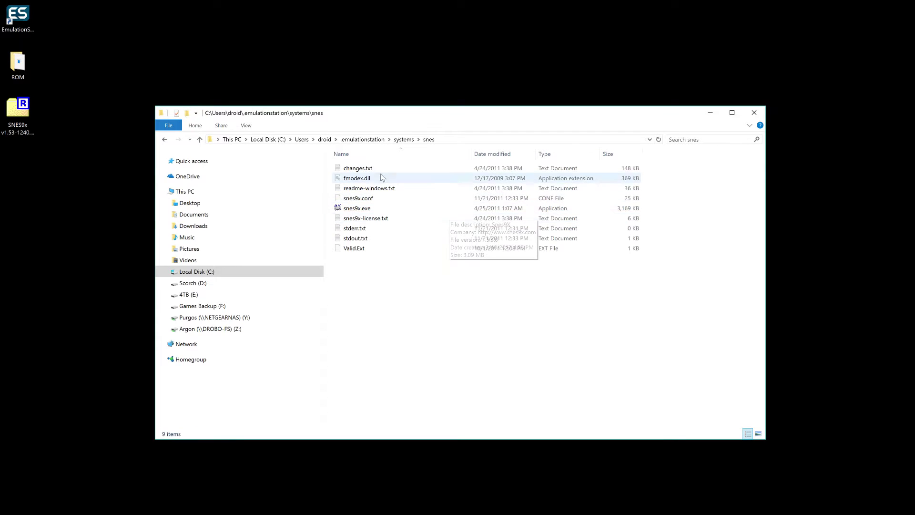
{"action": "left_click", "coordinate": [357, 209]}
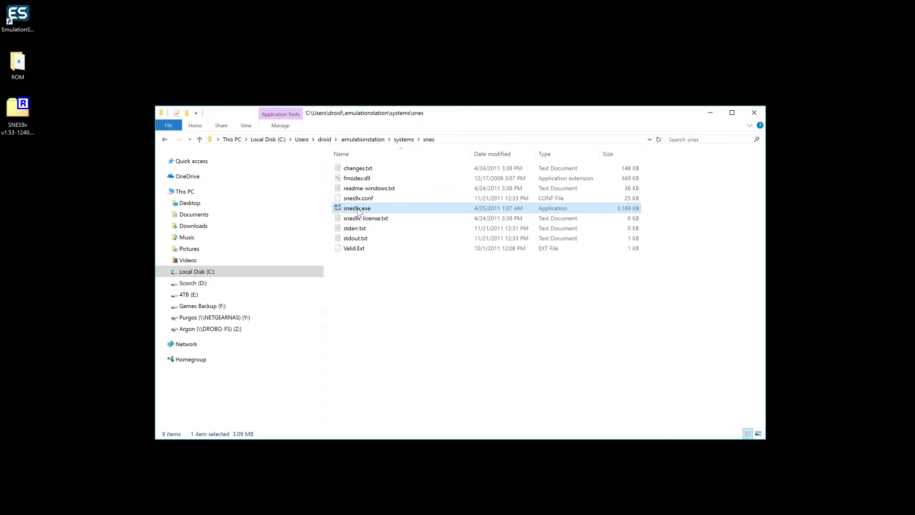
{"action": "right_click", "coordinate": [357, 209]}
{"action": "left_click", "coordinate": [382, 416]}
{"action": "key", "text": "ctrl+a"}
{"action": "left_click", "coordinate": [426, 289]}
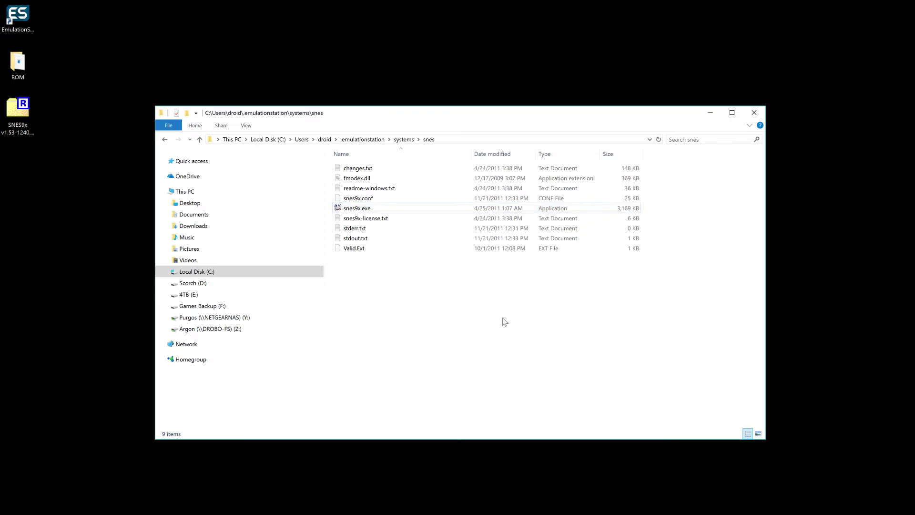
Open es_systems.cfg from the .emulationstation folder with Edit with Notepad++.
{"action": "left_click", "coordinate": [352, 142]}
{"action": "right_click", "coordinate": [359, 221]}
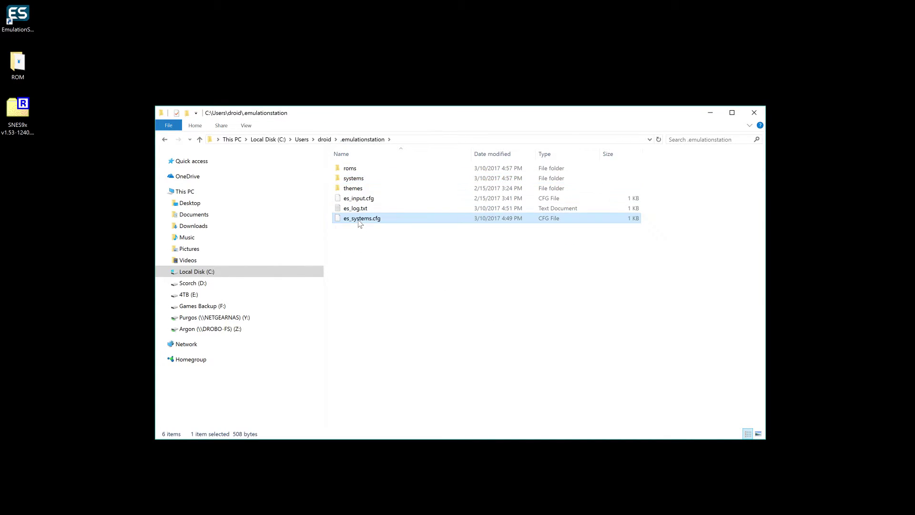
{"action": "left_click", "coordinate": [388, 260]}
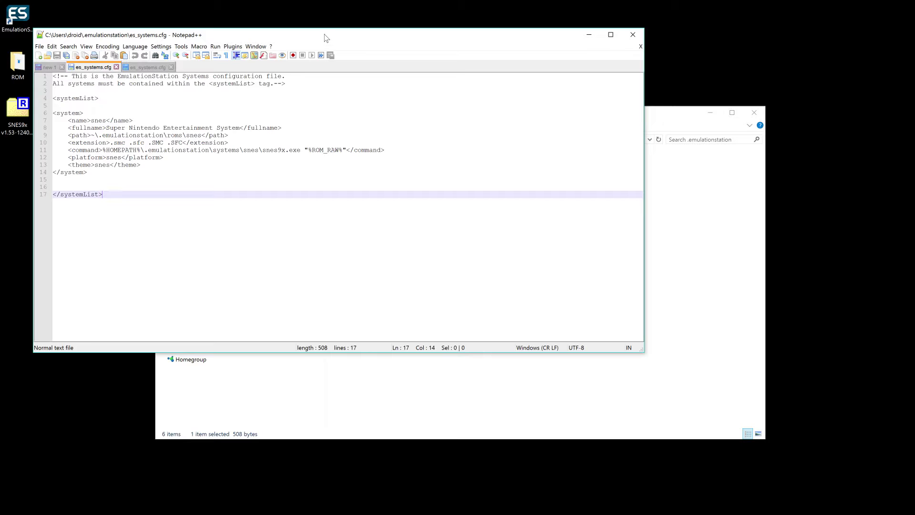
Review the snes system entry in es_systems.cfg and close Notepad++ without changes.
{"action": "left_click_drag", "start_coordinate": [328, 39], "coordinate": [458, 94]}
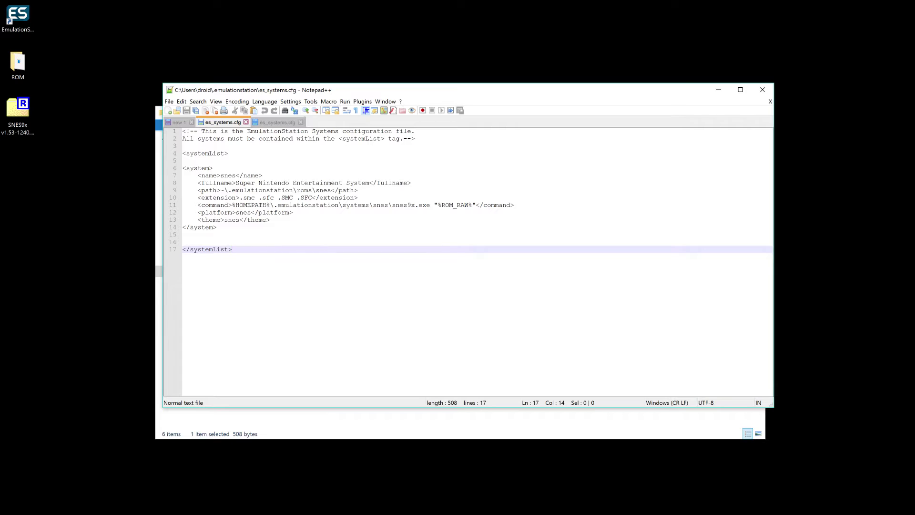
{"action": "left_click", "coordinate": [186, 242]}
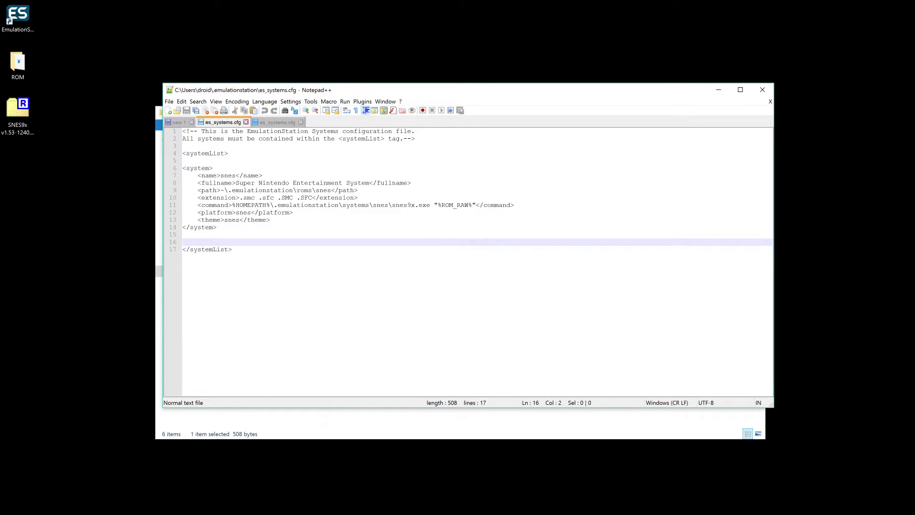
{"action": "left_click", "coordinate": [763, 90]}
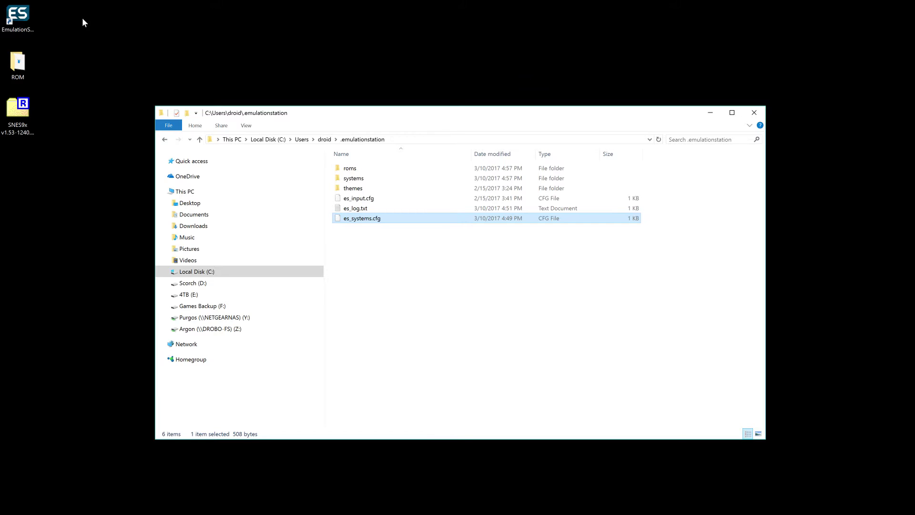
Launch EmulationStation from its desktop shortcut and run Super Mario World through Snes9x.
{"action": "double_click", "coordinate": [27, 19]}
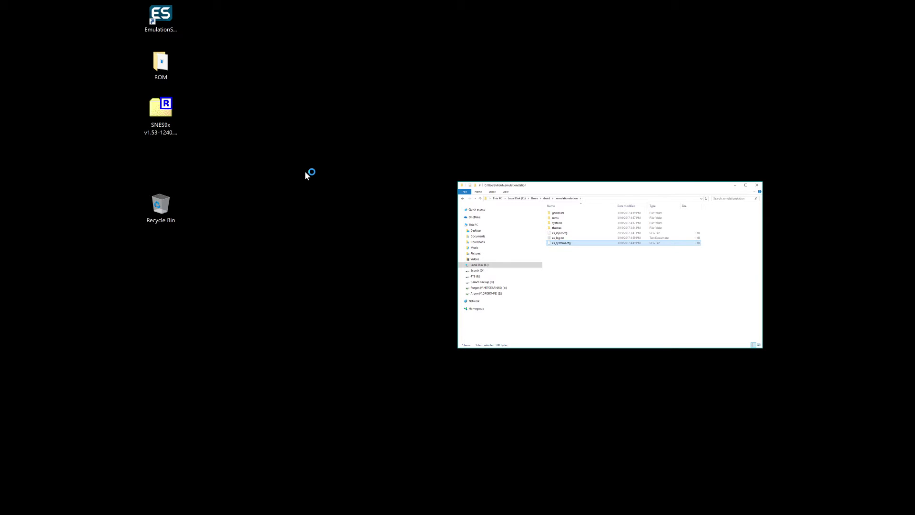
Shift the desktop icons left and move the .emulationstation folder window up and left.
{"action": "mouse_move", "coordinate": [209, 273]}
{"action": "left_mouse_down"}
{"action": "mouse_move", "coordinate": [154, 194]}
{"action": "mouse_move", "coordinate": [144, 2]}
{"action": "mouse_move", "coordinate": [42, 34]}
{"action": "left_mouse_up"}
{"action": "left_click", "coordinate": [198, 138]}
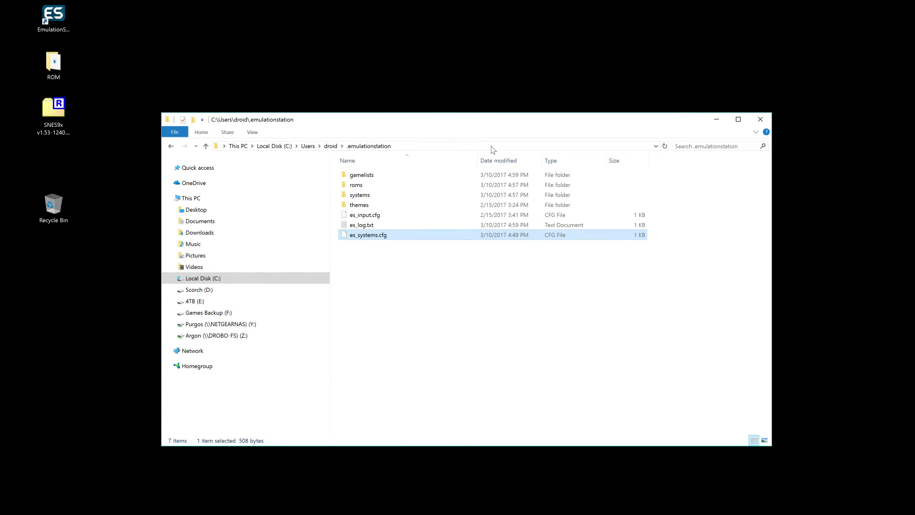
{"action": "left_click_drag", "start_coordinate": [484, 119], "coordinate": [471, 78]}
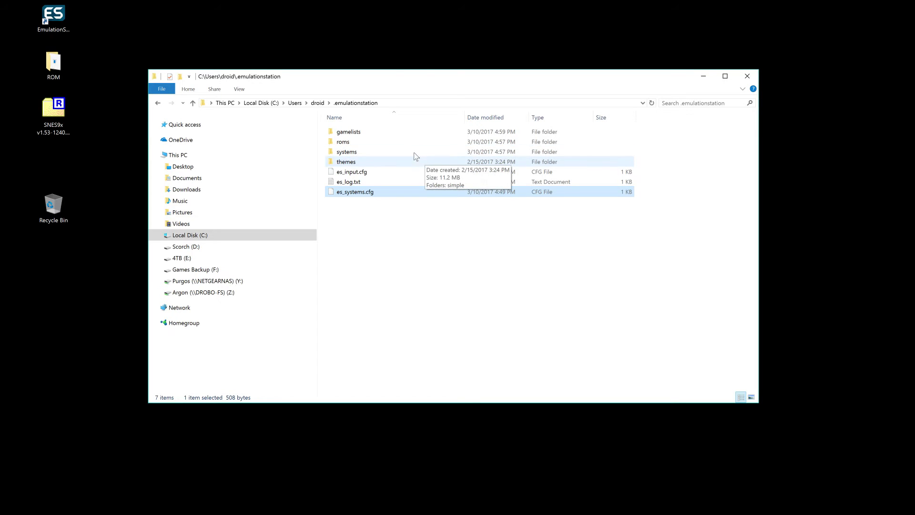
Run snes9x.exe from .emulationstation\systems\snes to launch Snes9X v1.53.
{"action": "double_click", "coordinate": [364, 151]}
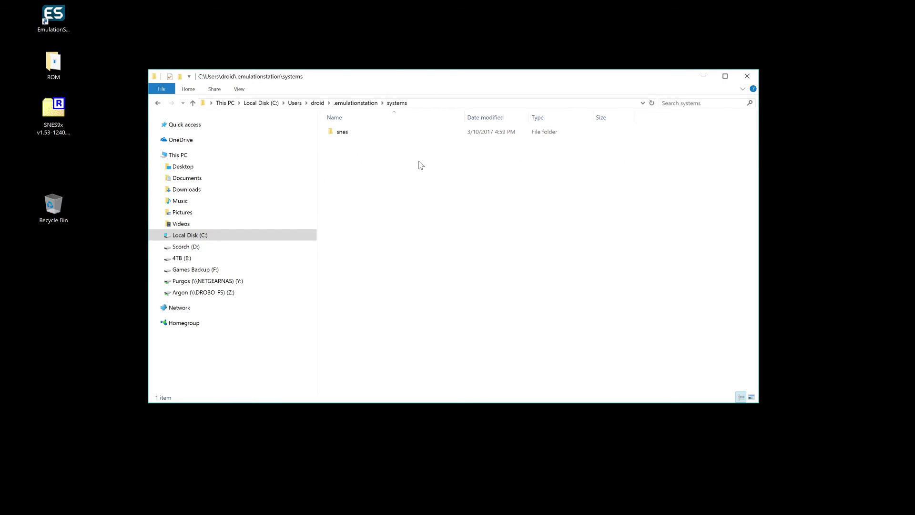
{"action": "double_click", "coordinate": [357, 135]}
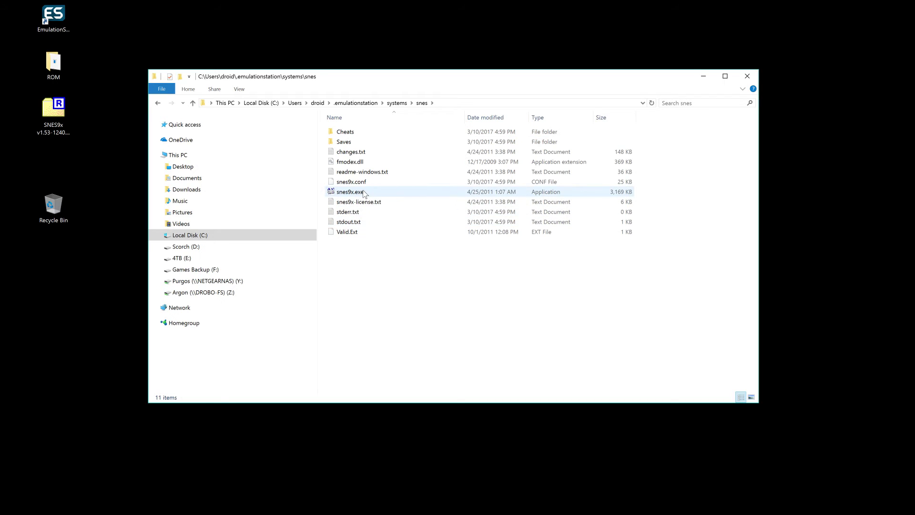
{"action": "double_click", "coordinate": [350, 192]}
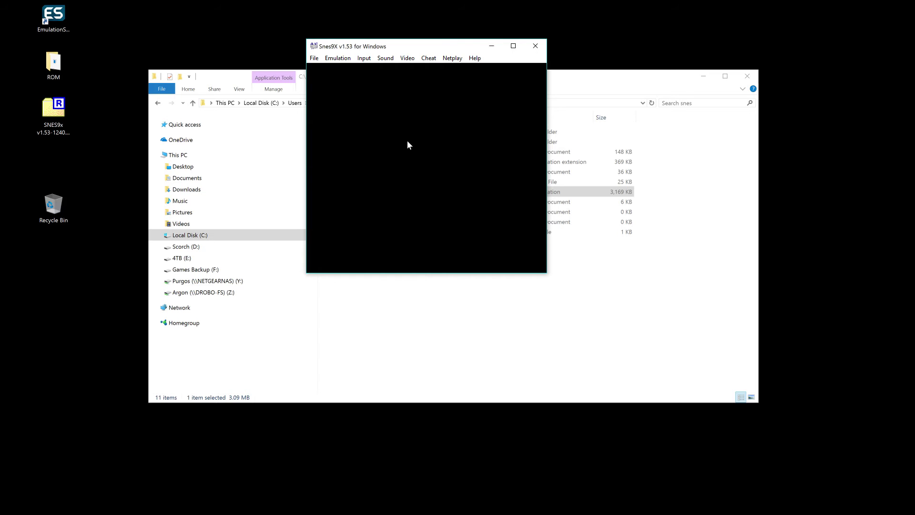
Look over Snes9x's File menu options, then open the Video display settings.
{"action": "left_click", "coordinate": [315, 59]}
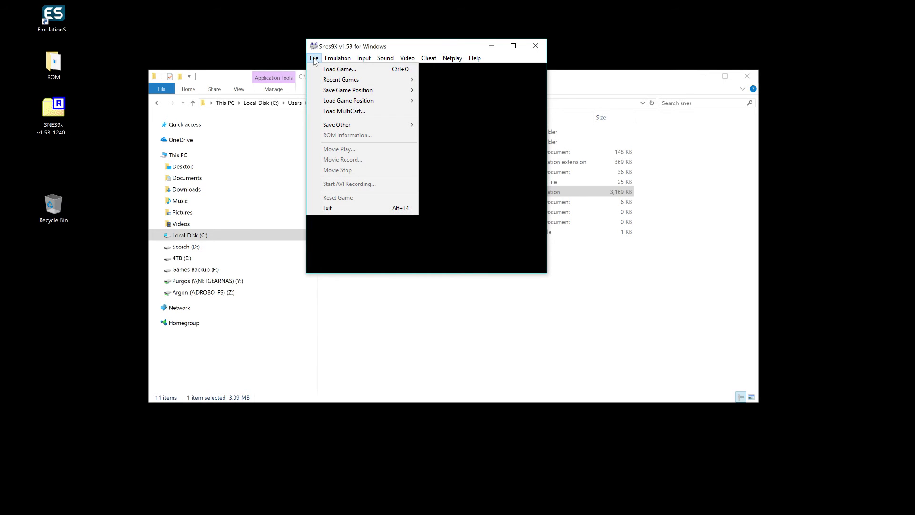
{"action": "left_click", "coordinate": [315, 59]}
{"action": "left_click", "coordinate": [408, 58]}
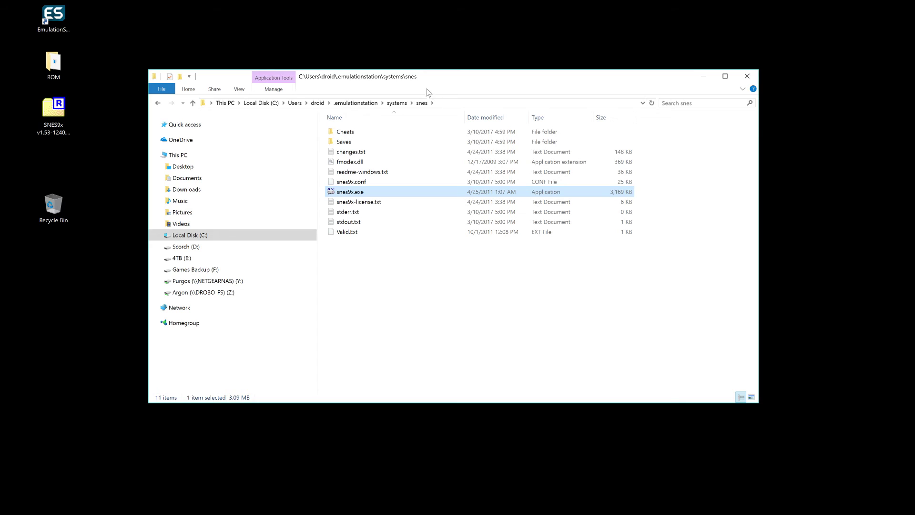
Relaunch Snes9x from the systems\snes folder, then close the full-screen emulator.
{"action": "double_click", "coordinate": [394, 192]}
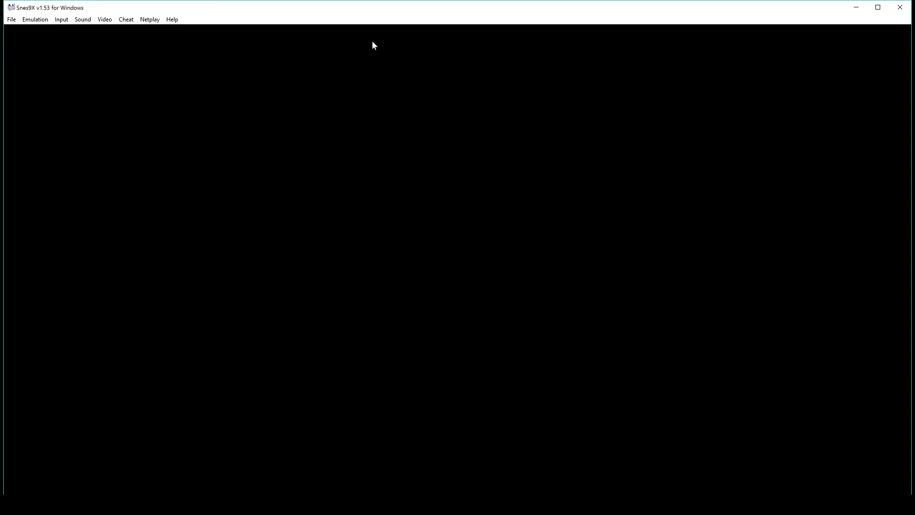
{"action": "left_click", "coordinate": [900, 6]}
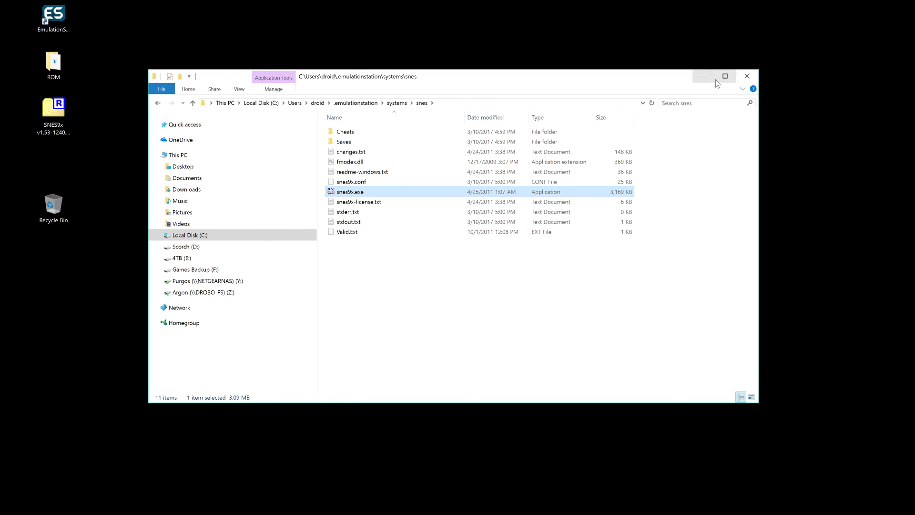
Close the File Explorer window showing systems\snes.
{"action": "left_click", "coordinate": [747, 78]}
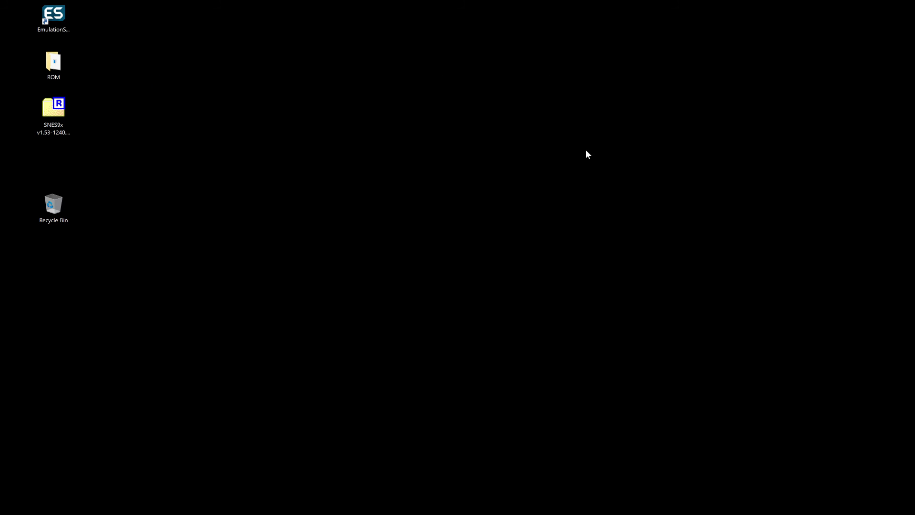